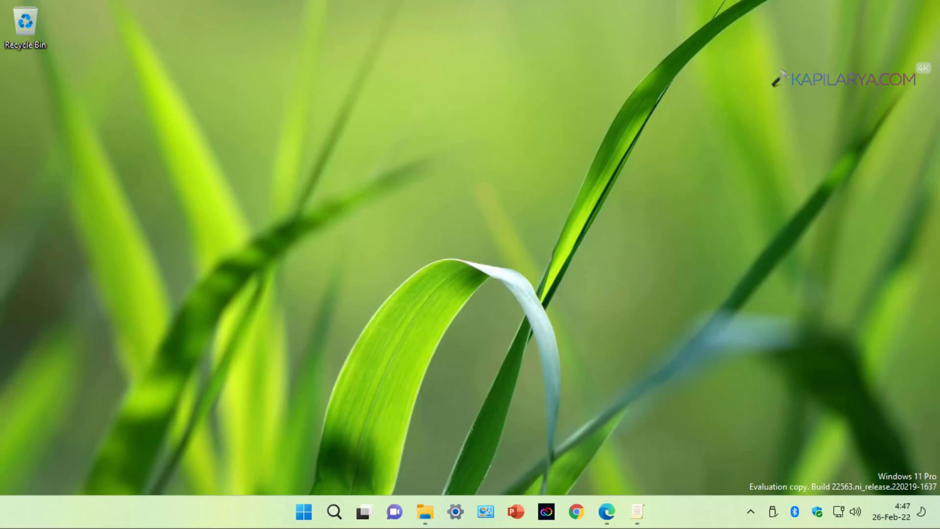
# - From This PC, open Manage BitLocker for Local Disk (C:) via Show more options
pyautogui.click(42, 142)
pyautogui.click(425, 511)
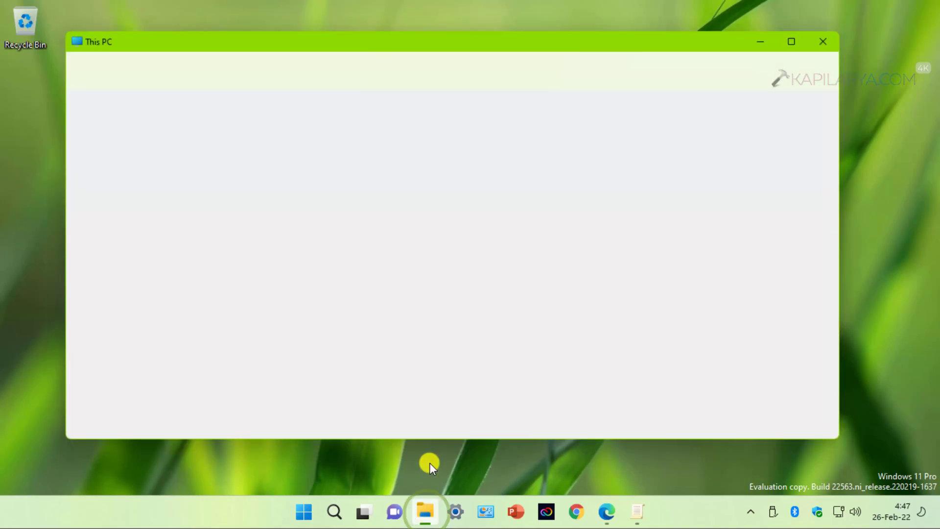
pyautogui.click(351, 279)
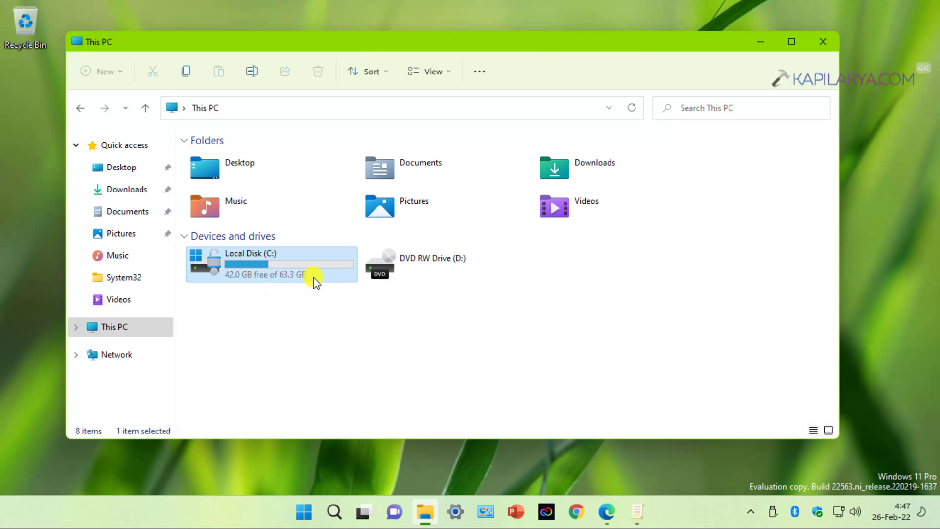
pyautogui.rightClick(313, 277)
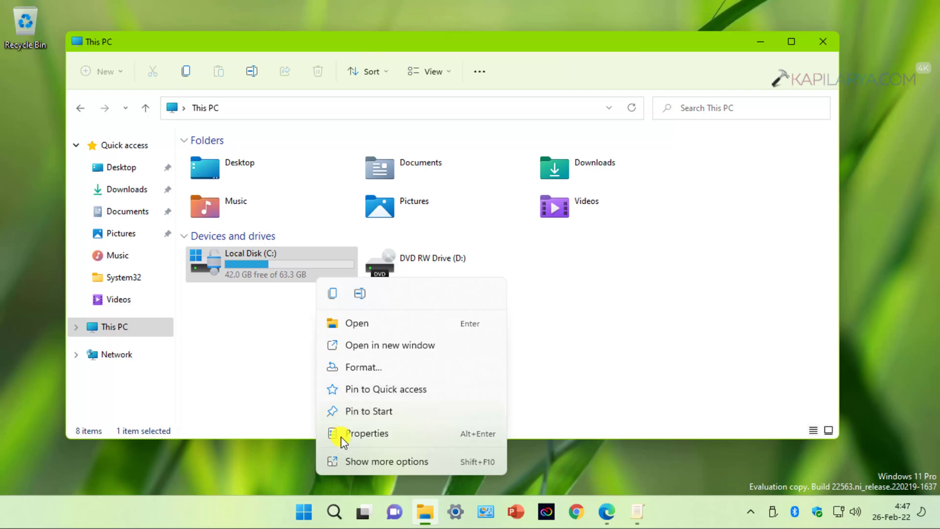
pyautogui.click(364, 467)
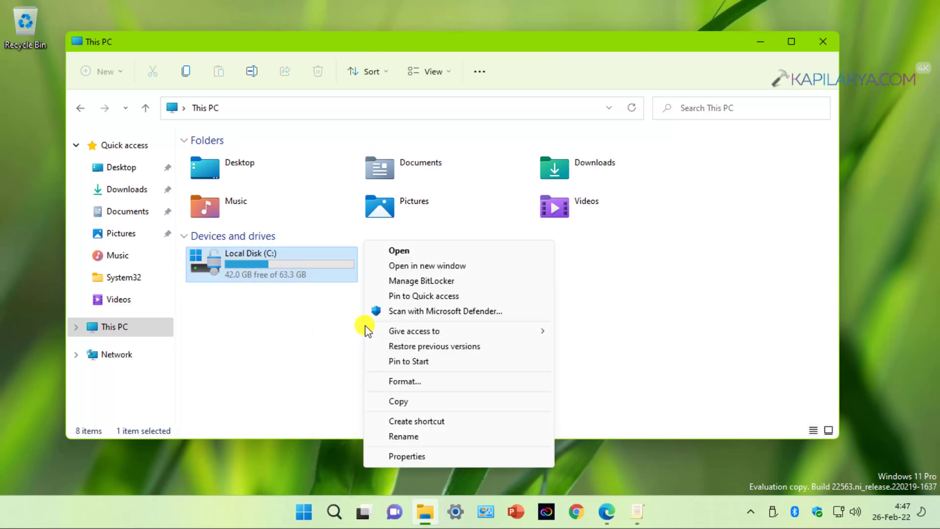
pyautogui.click(464, 287)
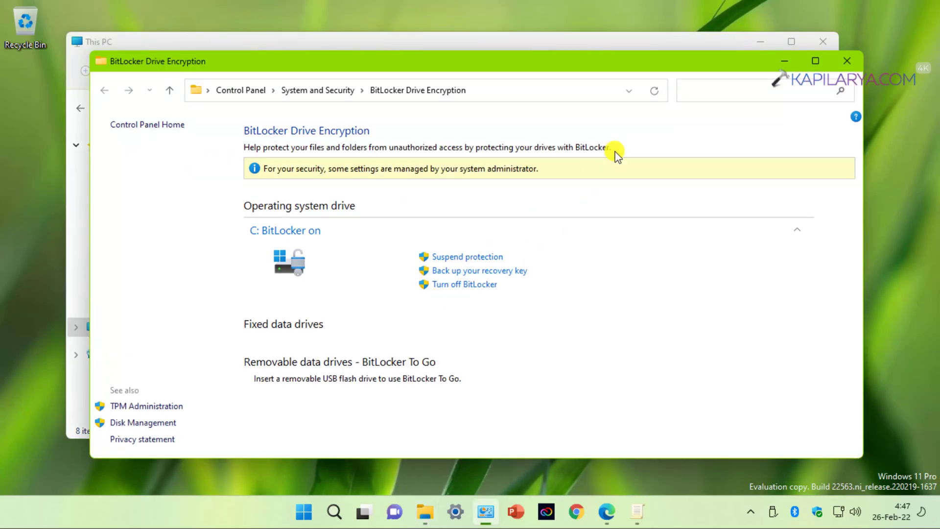
# - Minimize the This PC window, leaving the BitLocker page showing C: with BitLocker on
pyautogui.click(758, 46)
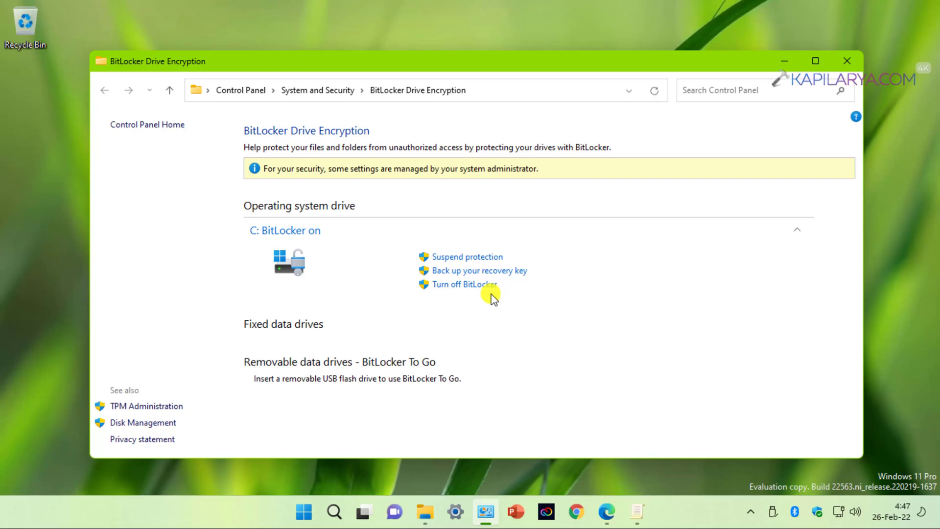
# - Minimize the BitLocker window, then run gpedit.msc from Run and approve the UAC prompt
pyautogui.click(780, 61)
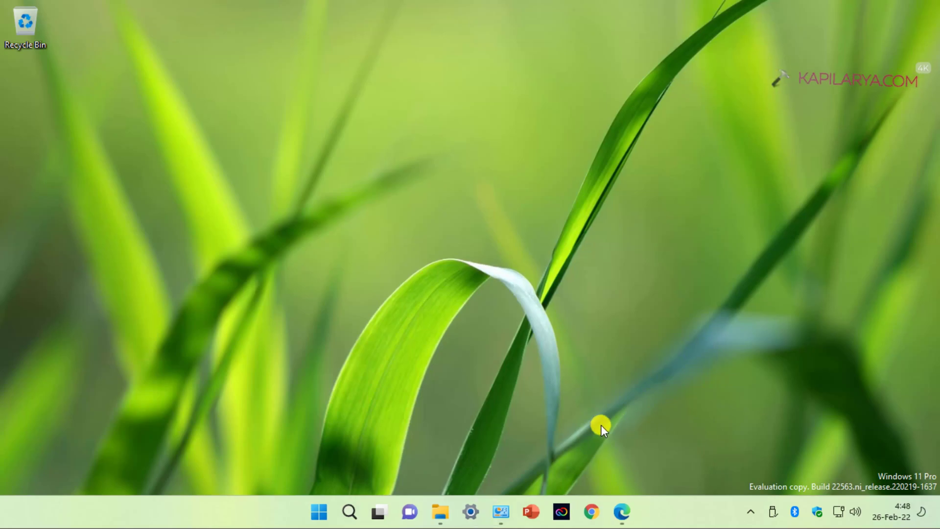
pyautogui.press('super+r')
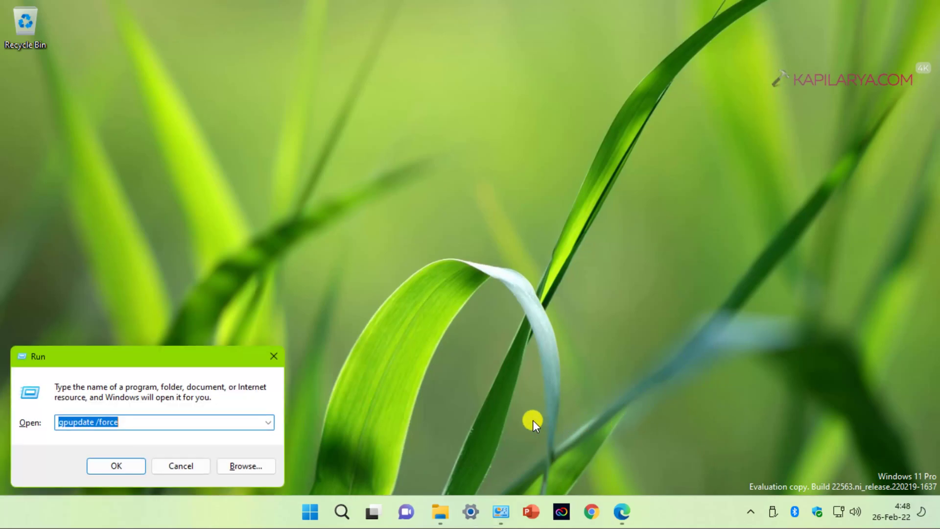
pyautogui.write('gp')
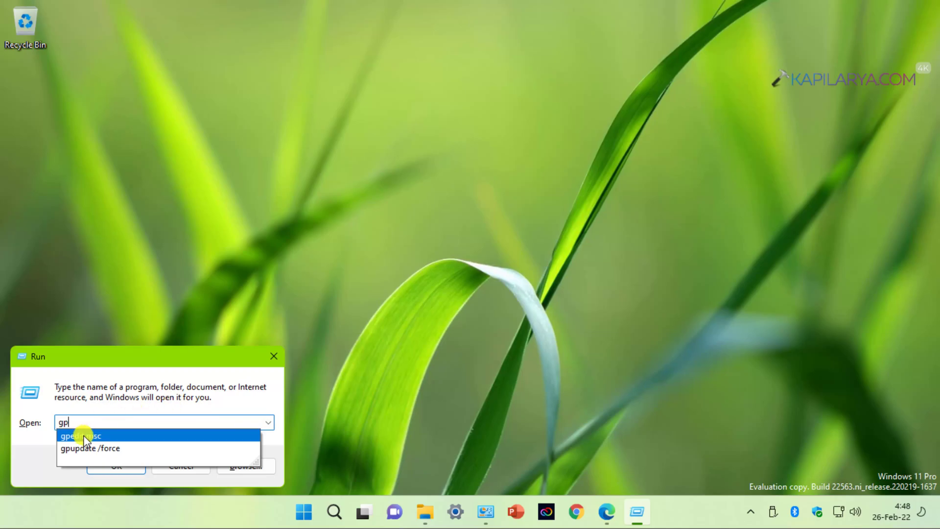
pyautogui.click(83, 436)
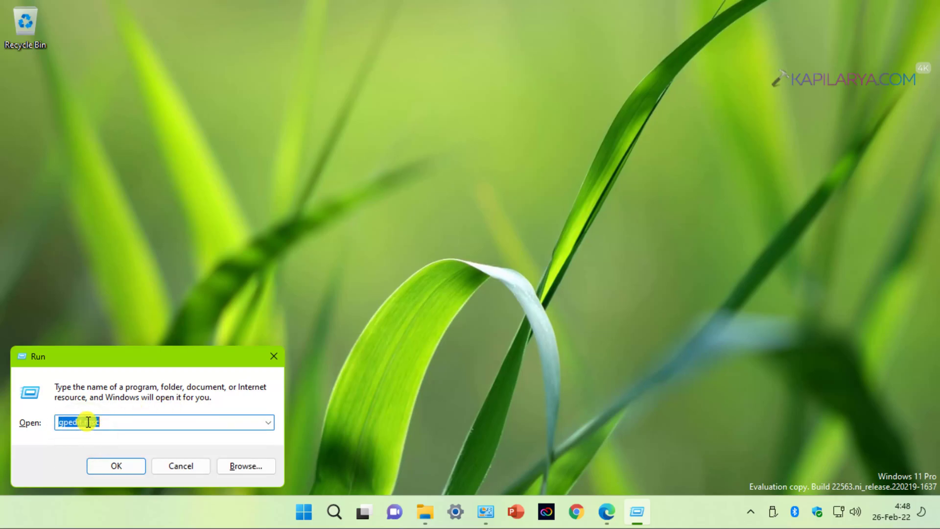
pyautogui.click(98, 464)
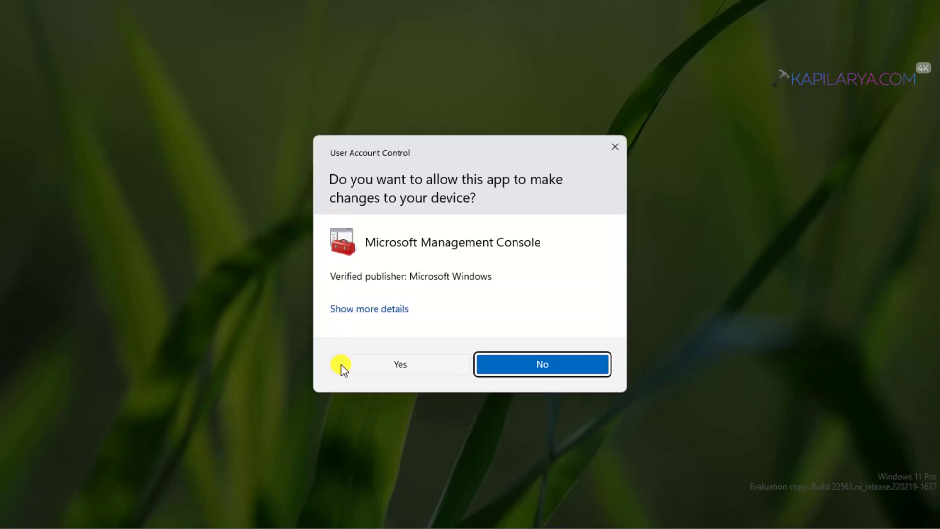
pyautogui.click(358, 363)
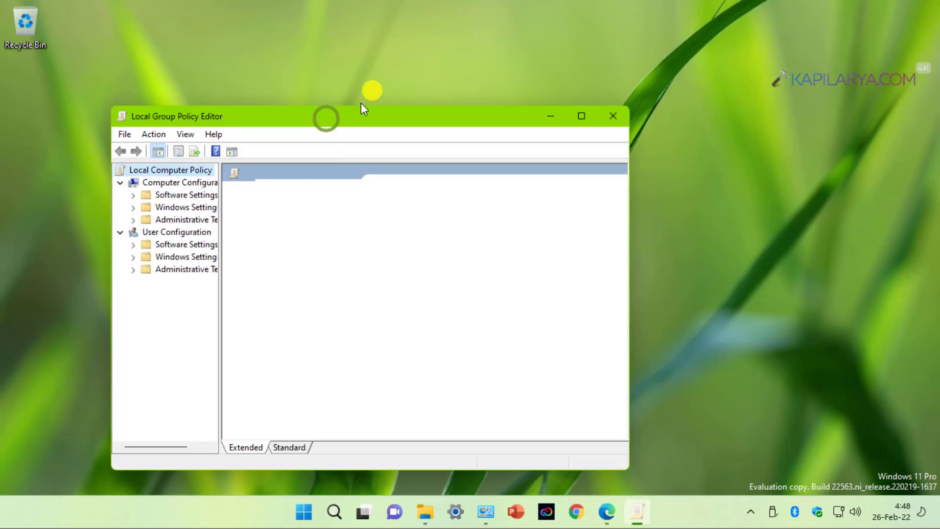
# - Browse to Windows Components > BitLocker Drive Encryption > Operating System Drives and select Require additional authentication at startup
pyautogui.moveTo(328, 120); pyautogui.dragTo(416, 62)
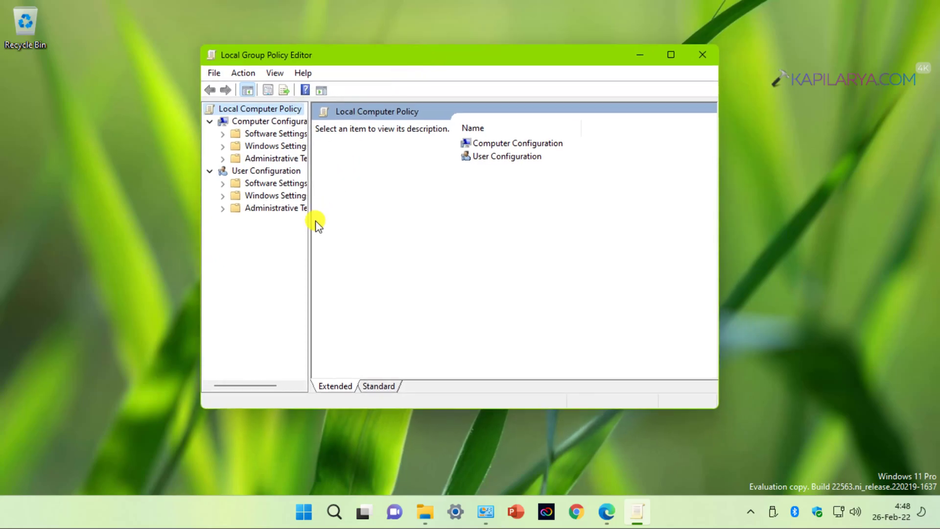
pyautogui.moveTo(307, 229); pyautogui.dragTo(346, 228)
pyautogui.doubleClick(256, 159)
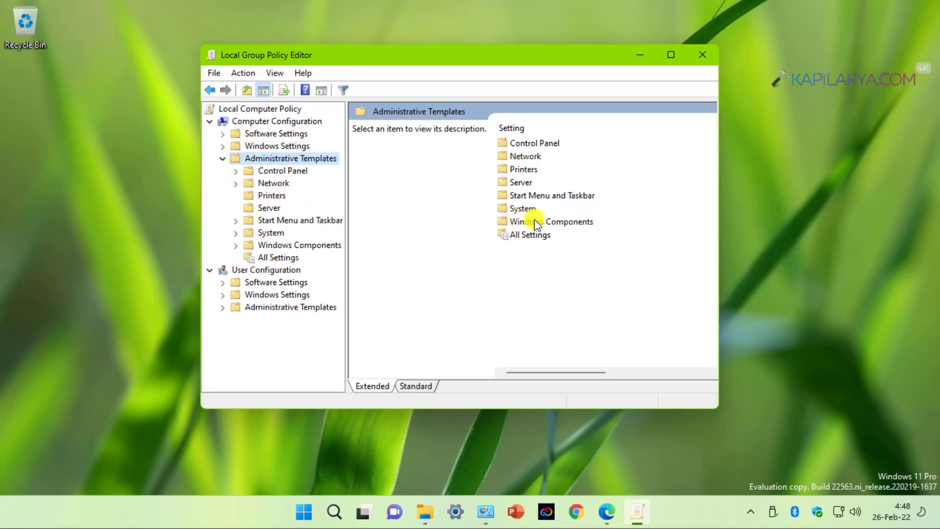
pyautogui.doubleClick(552, 223)
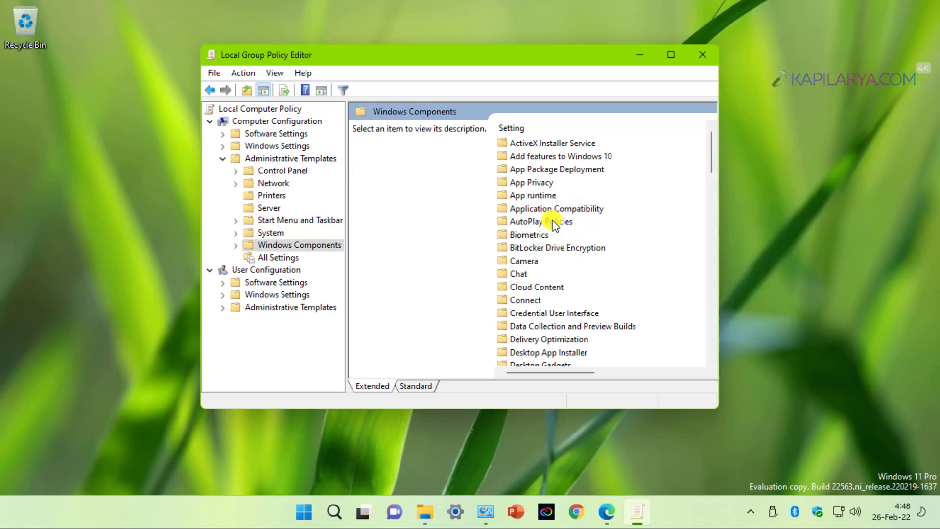
pyautogui.doubleClick(568, 247)
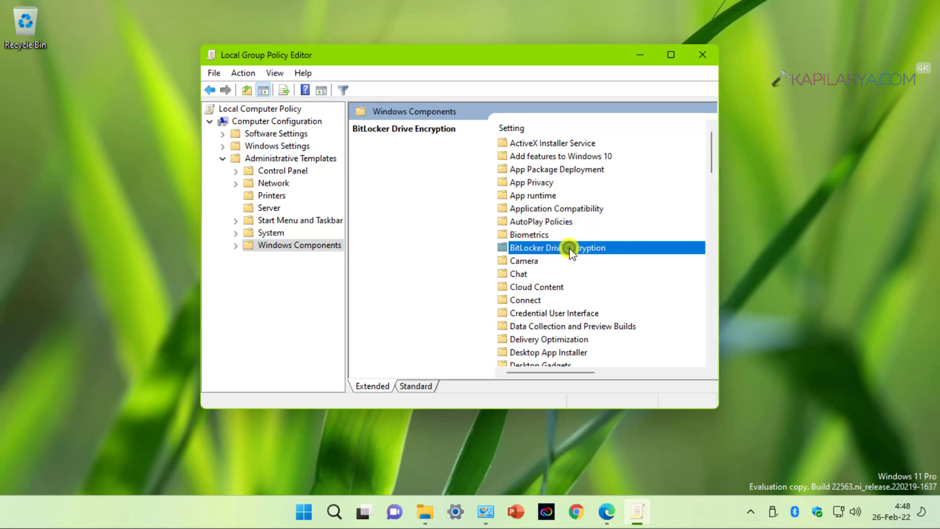
pyautogui.click(416, 386)
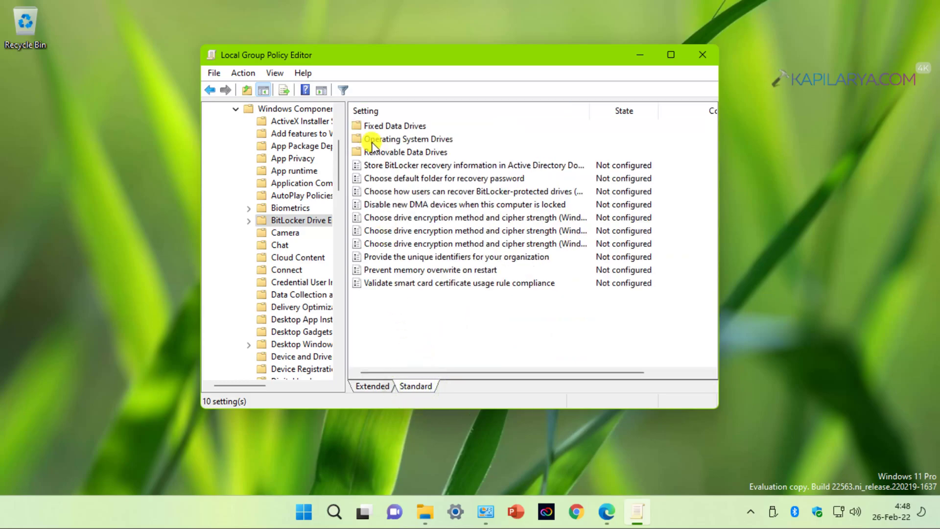
pyautogui.doubleClick(400, 141)
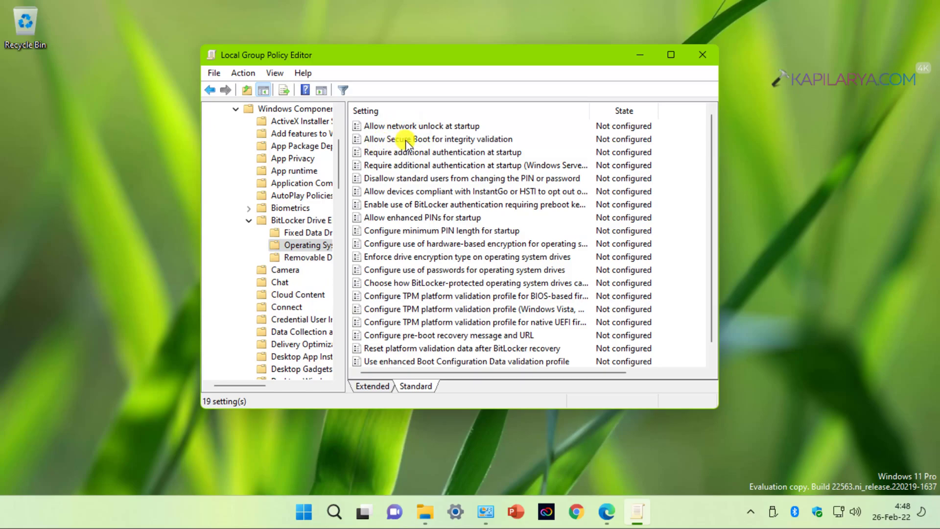
pyautogui.click(414, 154)
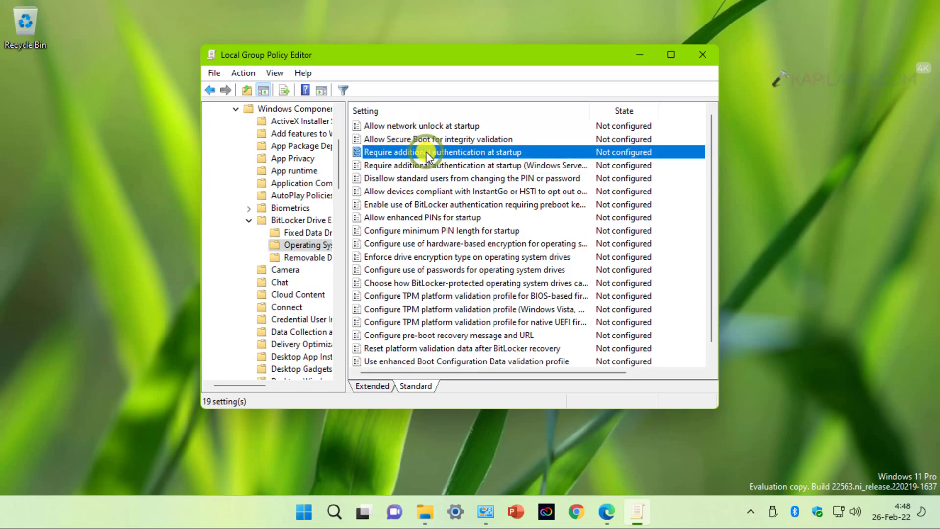
# - Enable Require additional authentication at startup with Allow BitLocker without a compatible TPM unchecked, and apply
pyautogui.doubleClick(501, 154)
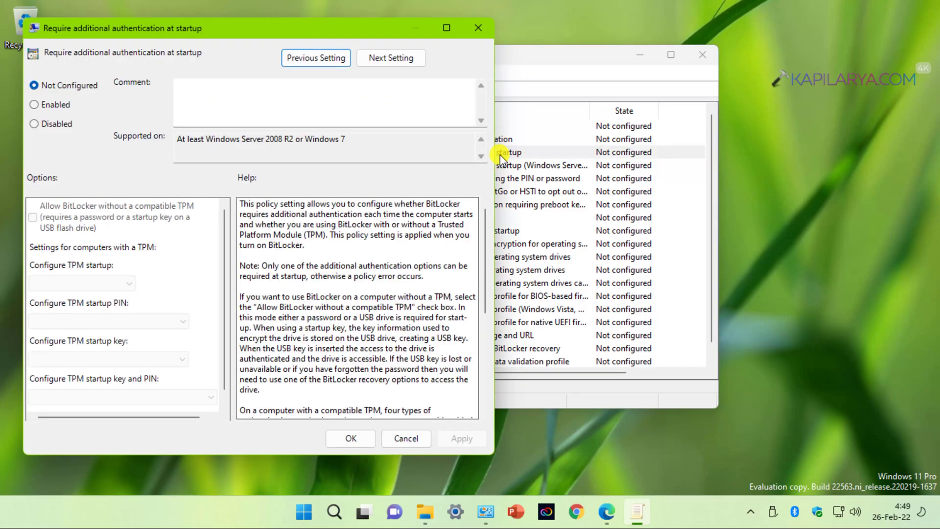
pyautogui.moveTo(270, 33); pyautogui.dragTo(443, 38)
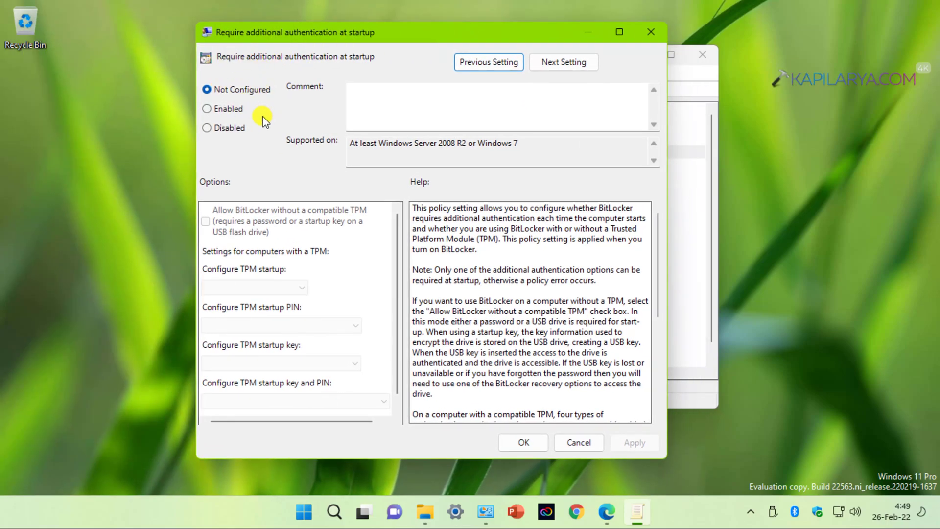
pyautogui.click(210, 107)
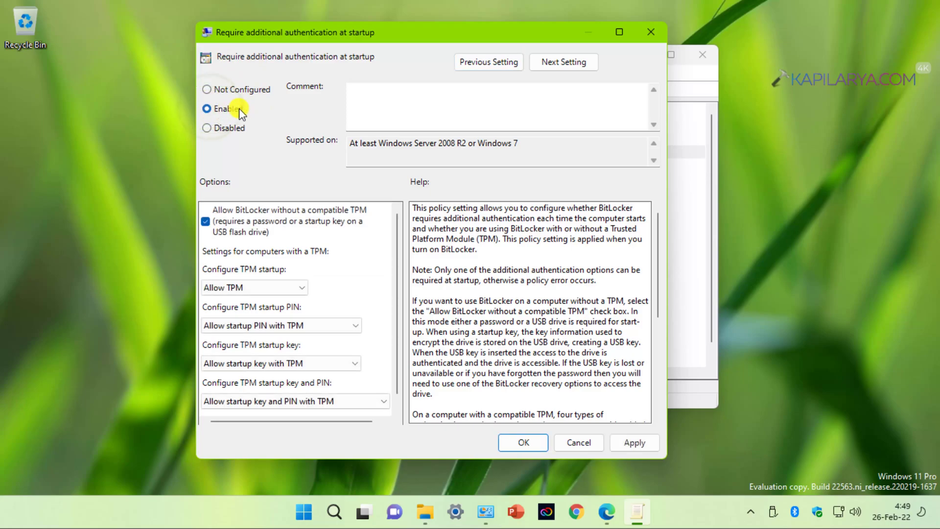
pyautogui.click(206, 223)
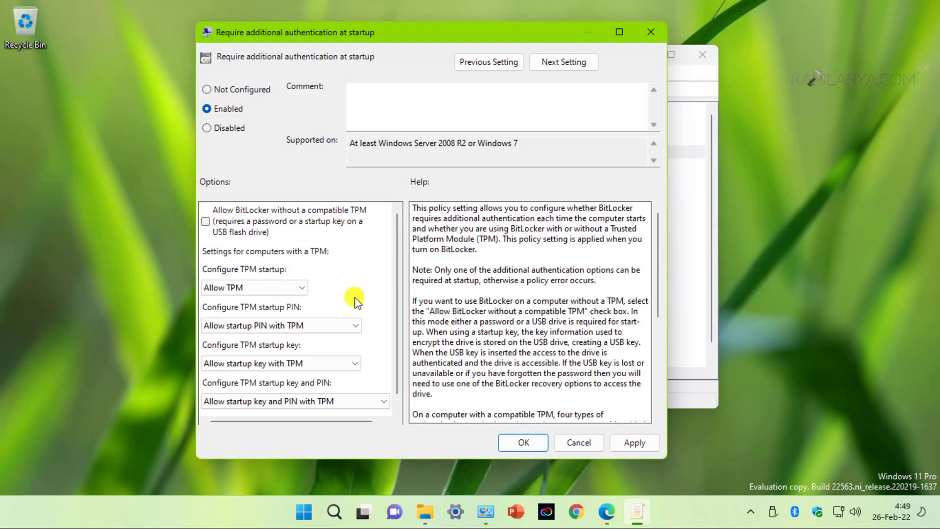
pyautogui.scroll(-1, 355, 300)
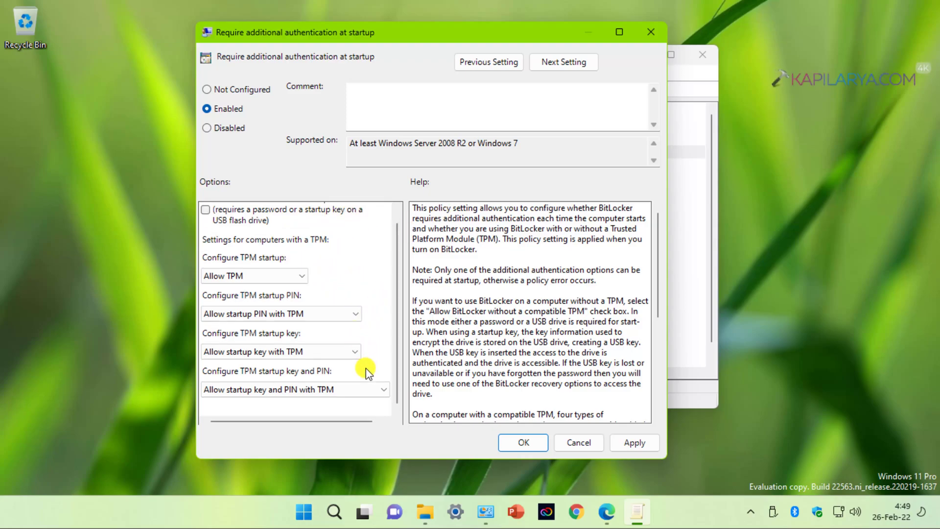
pyautogui.click(620, 444)
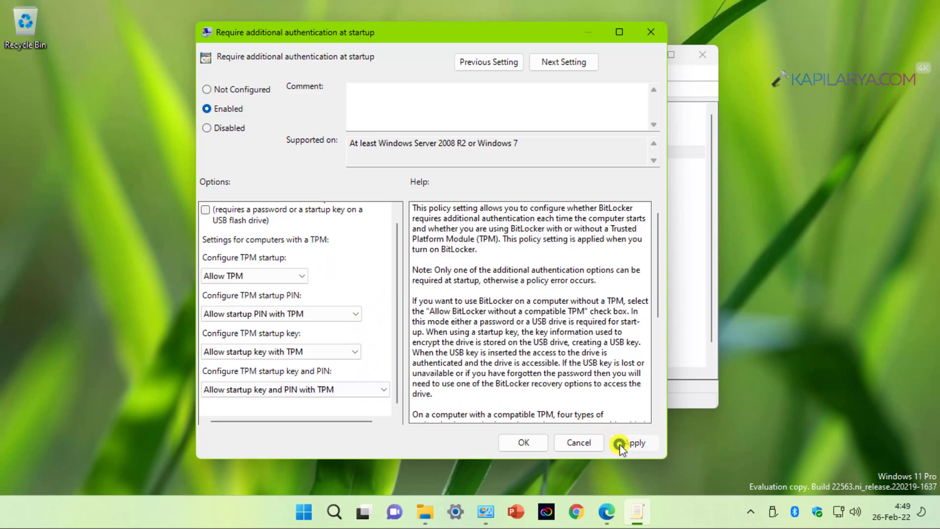
pyautogui.click(507, 443)
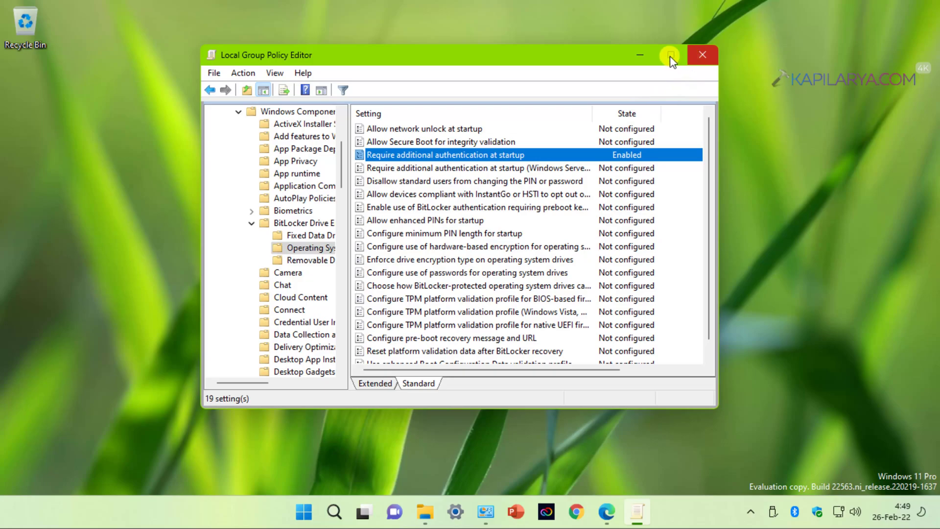
# - Minimize the Group Policy Editor and run gpupdate /force from the Run box
pyautogui.click(641, 57)
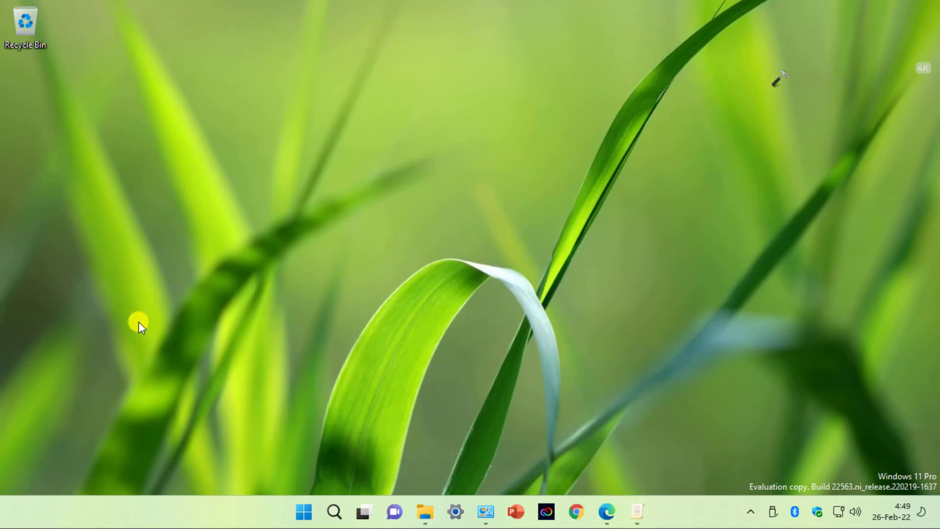
pyautogui.press('super+r')
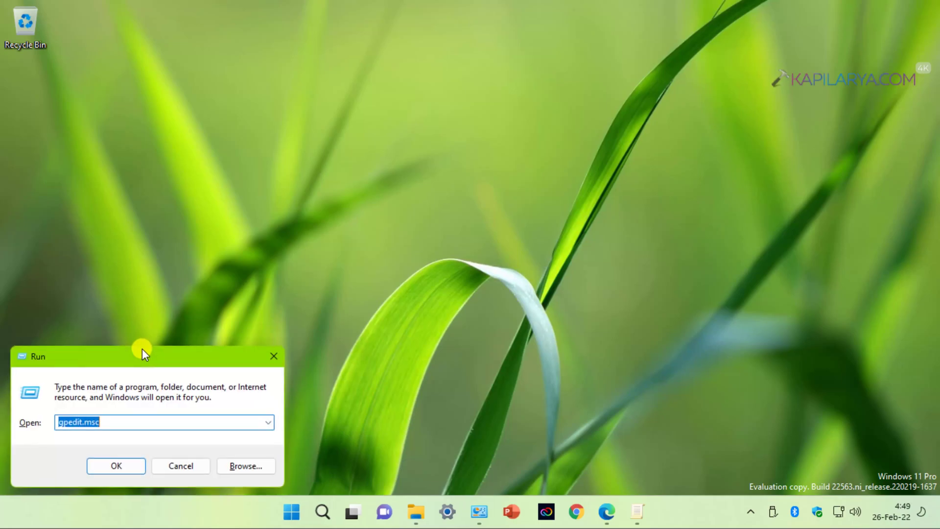
pyautogui.write('gp')
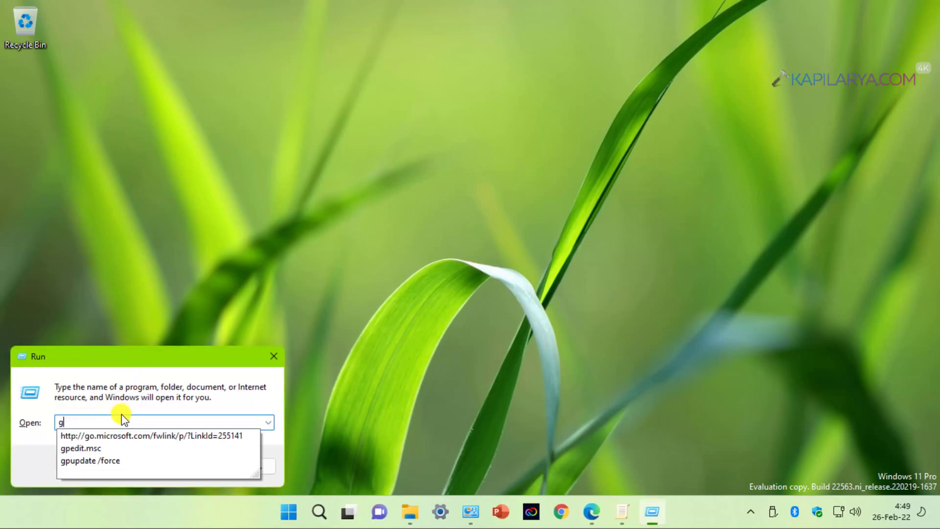
pyautogui.press('Down')
pyautogui.press('Down')
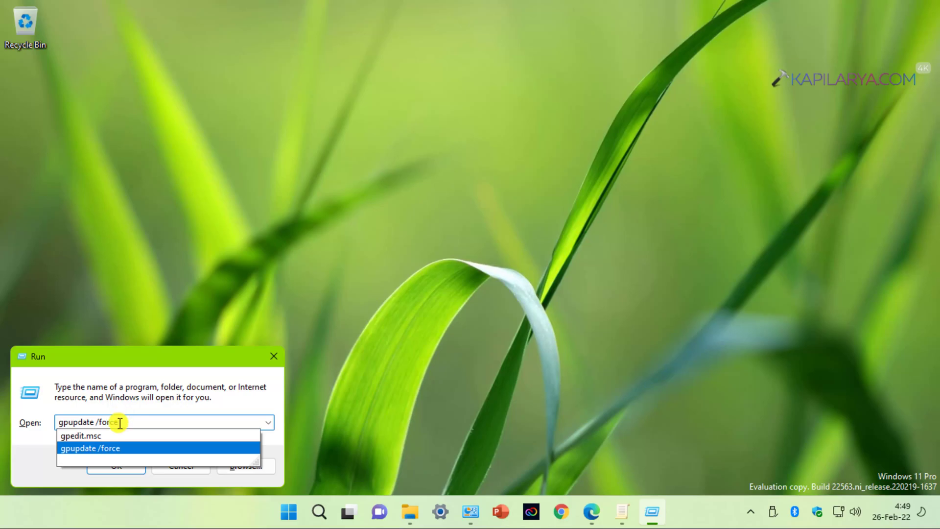
pyautogui.click(113, 446)
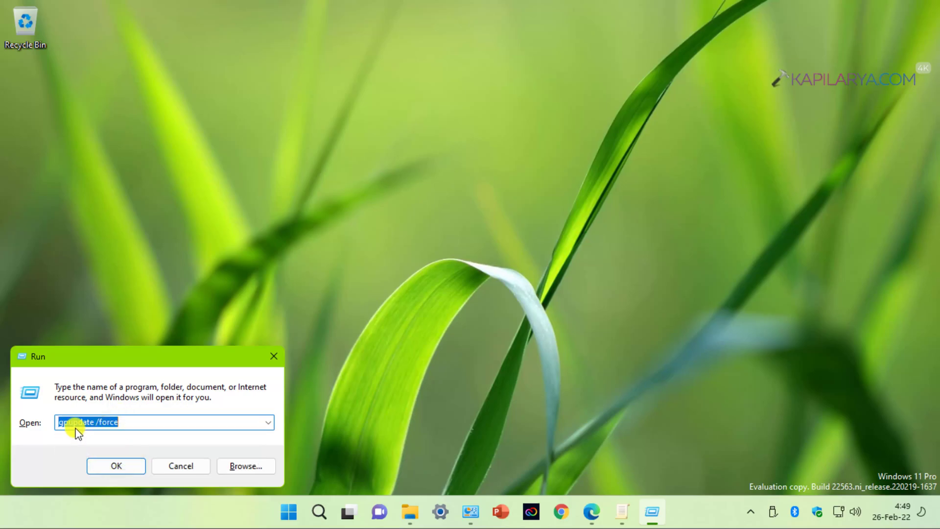
pyautogui.click(97, 468)
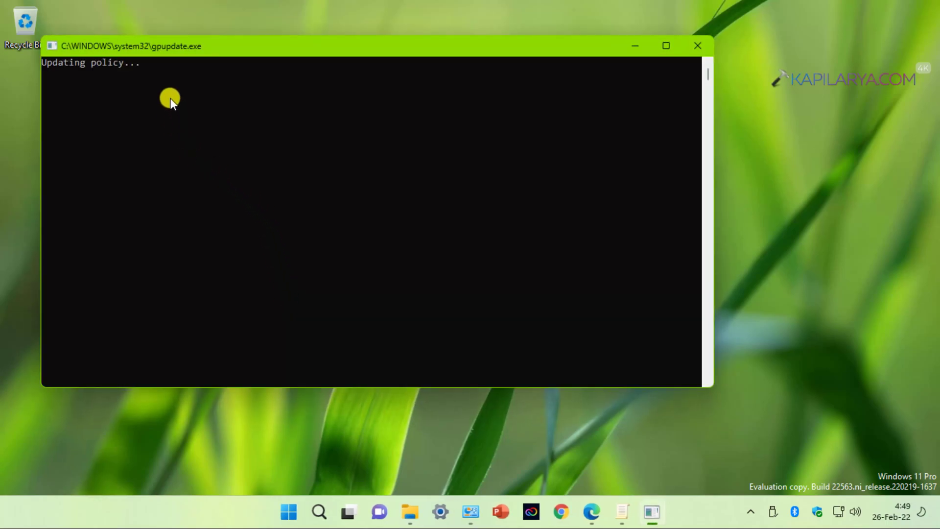
pyautogui.moveTo(201, 48); pyautogui.dragTo(256, 63)
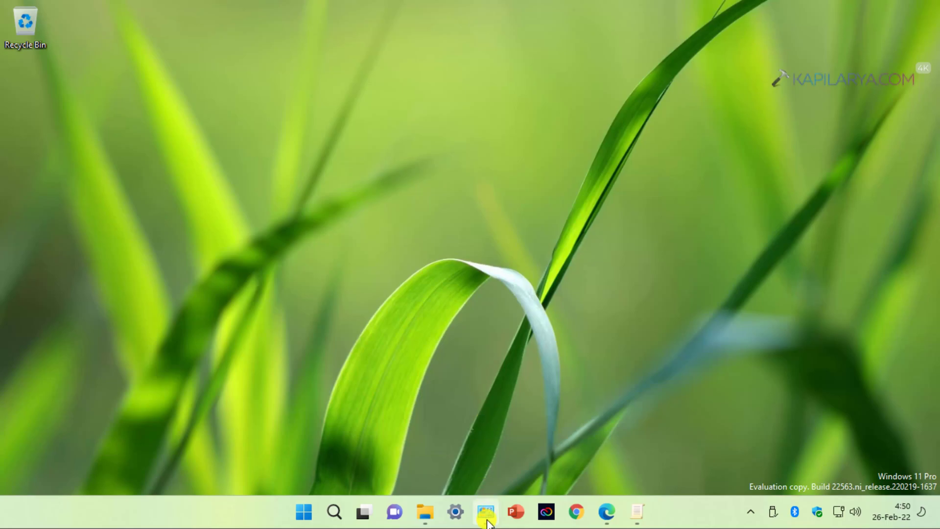
# - Reopen the BitLocker Drive Encryption page by pasting its path into Control Panel's address bar
pyautogui.click(485, 512)
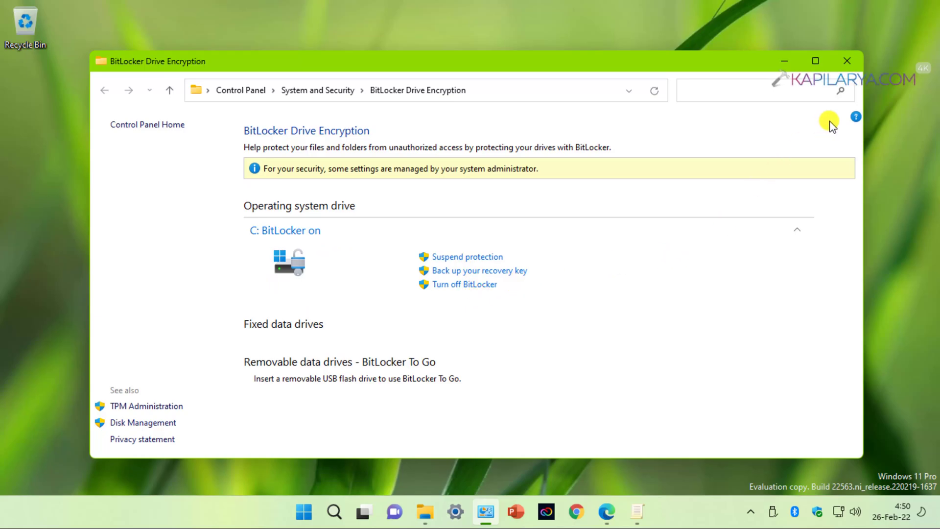
pyautogui.click(503, 91)
pyautogui.hotkey('ctrl', 'c')
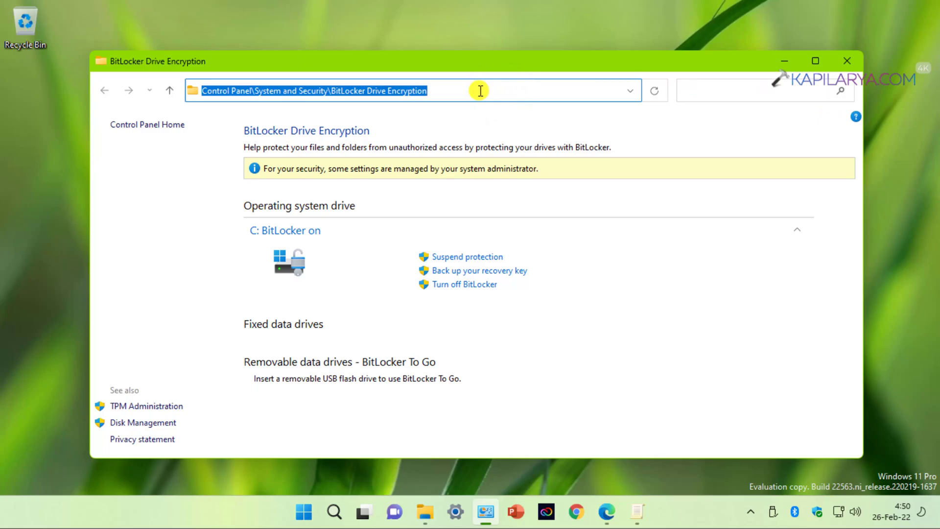
pyautogui.click(847, 61)
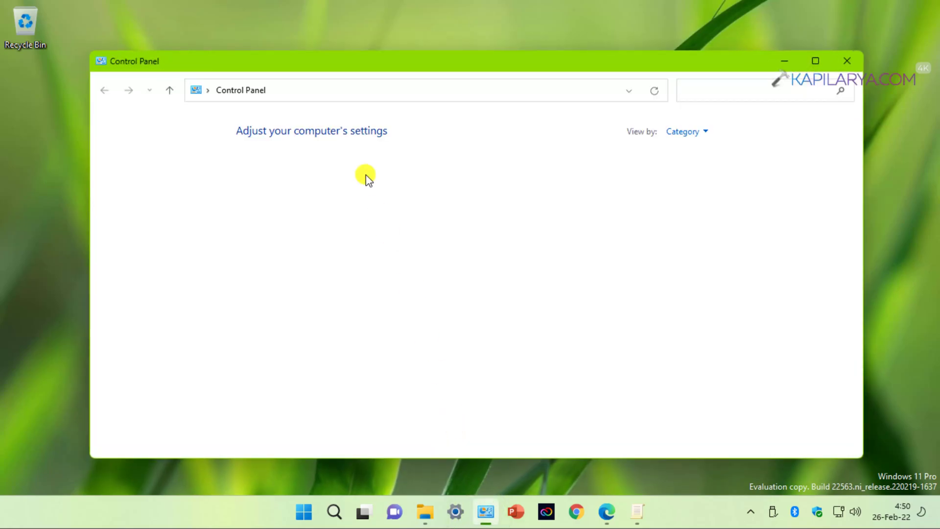
pyautogui.click(298, 91)
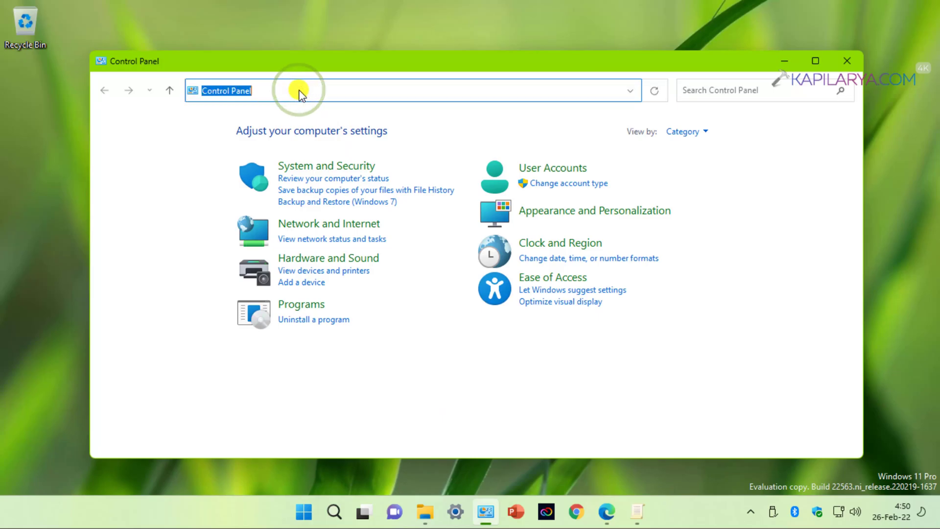
pyautogui.press('BackSpace')
pyautogui.hotkey('ctrl', 'v')
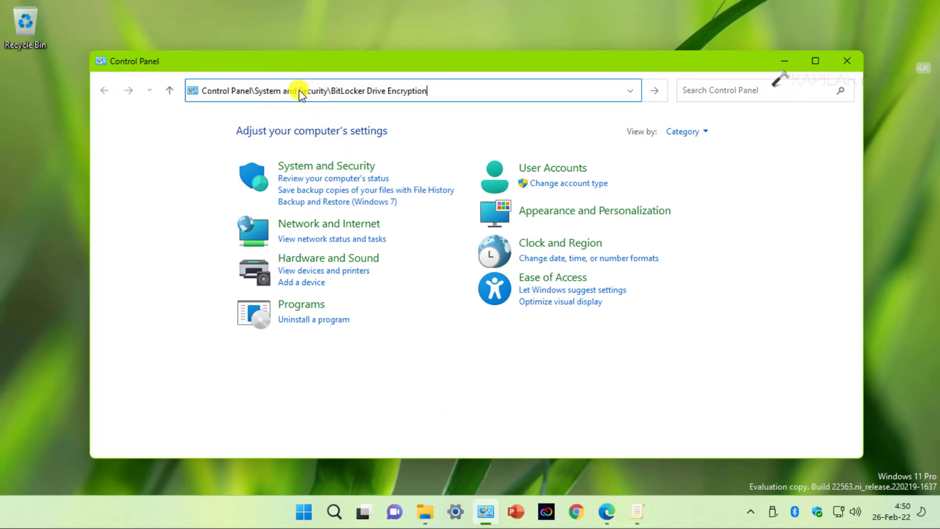
pyautogui.hotkey('ctrl', 'a')
pyautogui.press('Return')
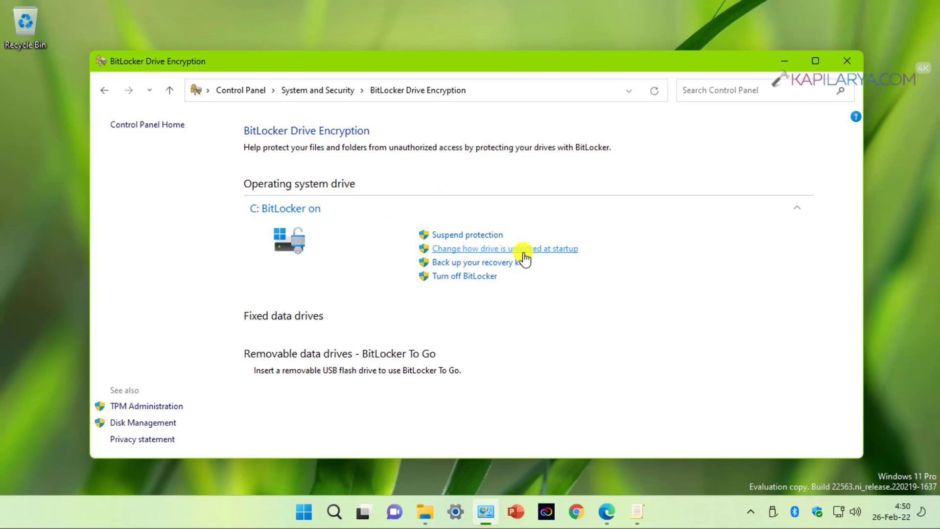
# - Change how drive C: unlocks at startup, approving UAC, and choose unlocking with a PIN
pyautogui.click(552, 251)
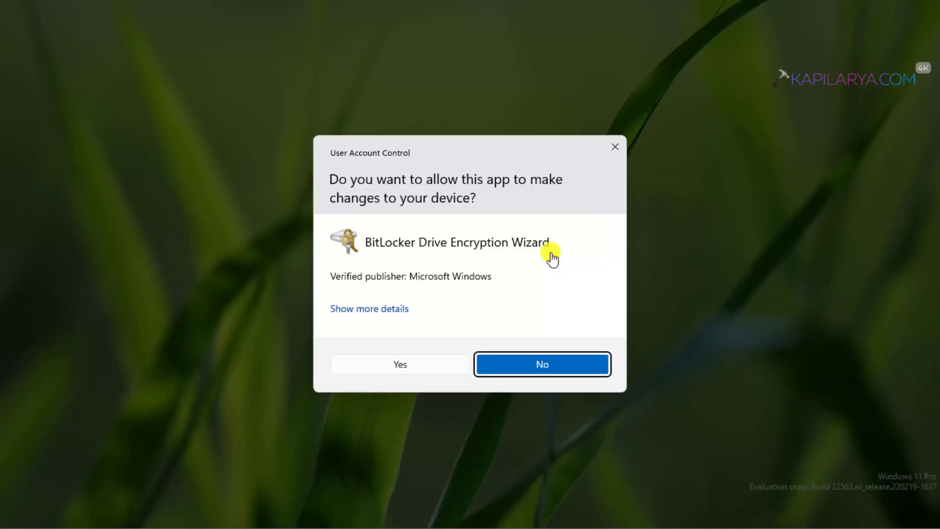
pyautogui.click(350, 370)
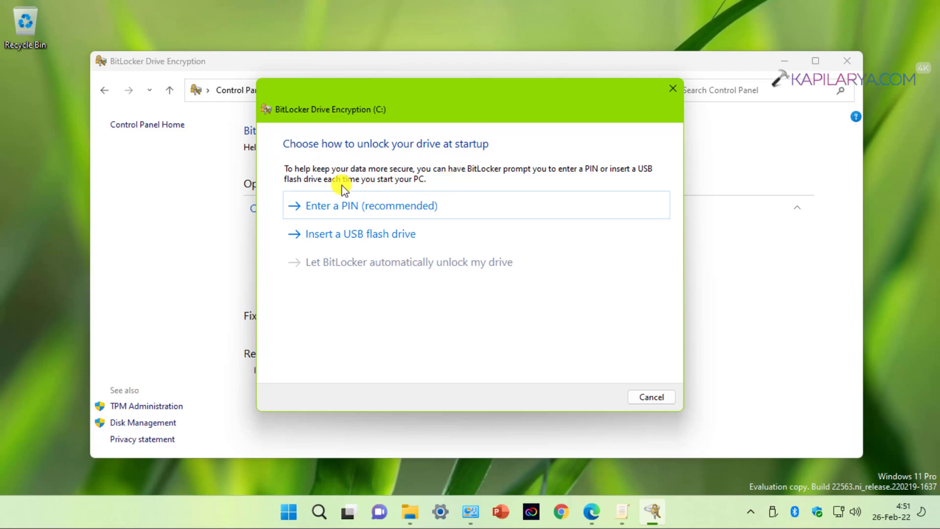
pyautogui.click(331, 208)
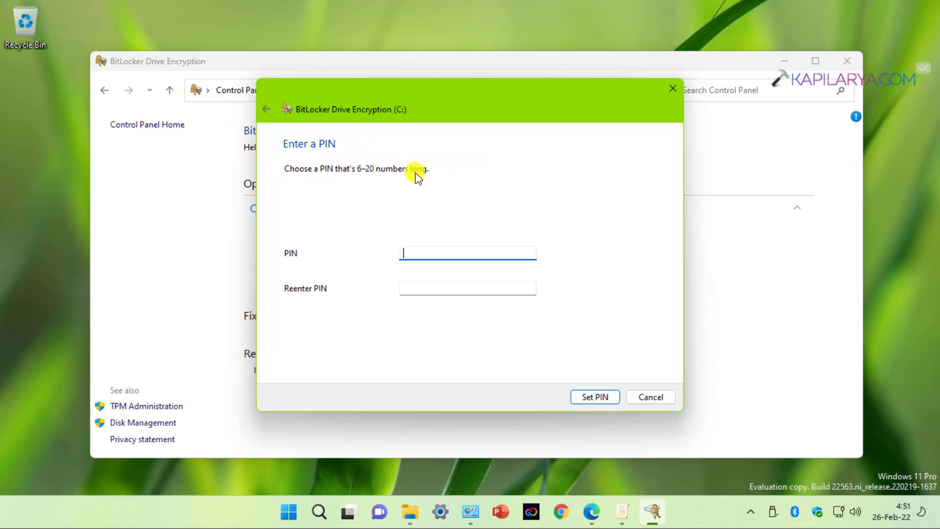
# - Enter and re-enter the six-digit startup PIN, then save it with Set PIN
pyautogui.click(410, 249)
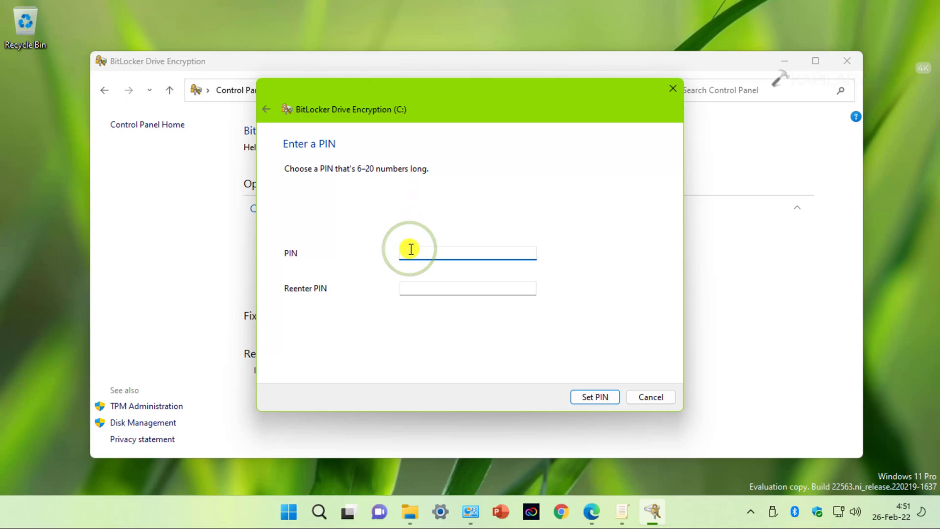
pyautogui.write('12')
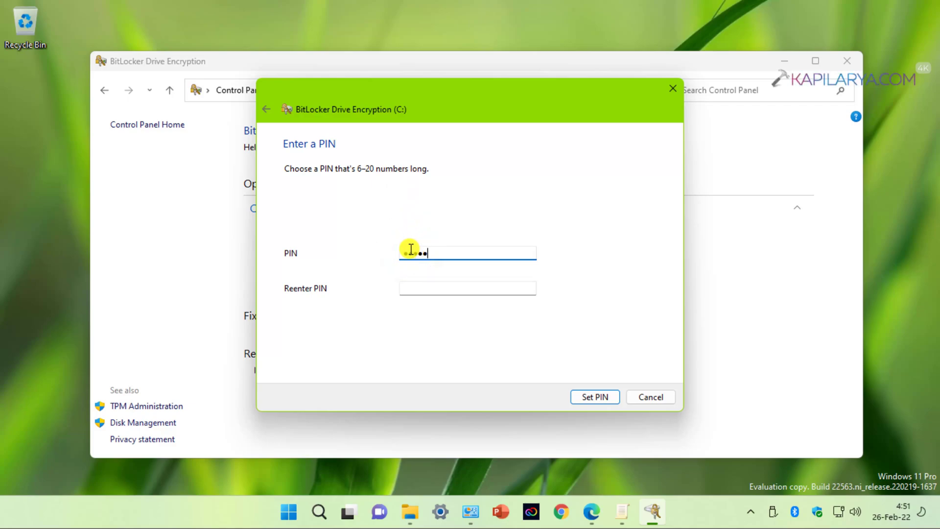
pyautogui.click(411, 287)
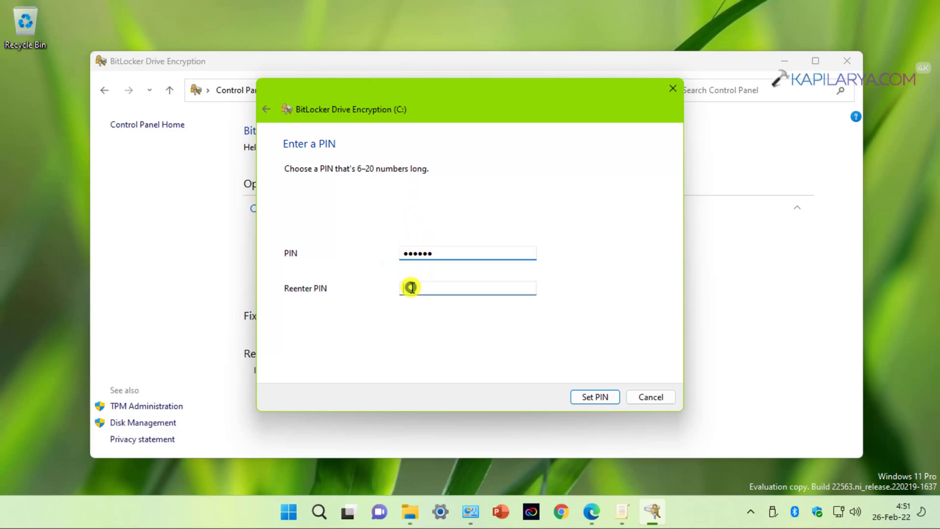
pyautogui.write('12')
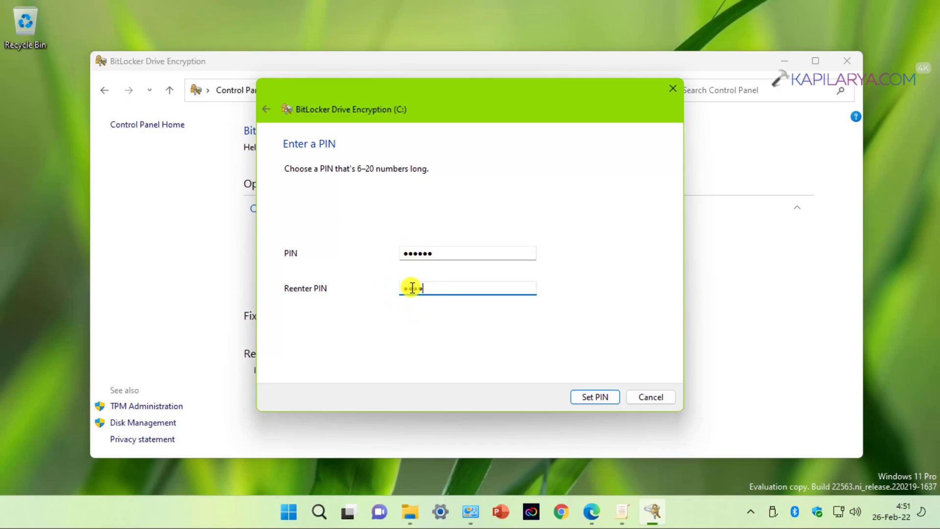
pyautogui.write('3456')
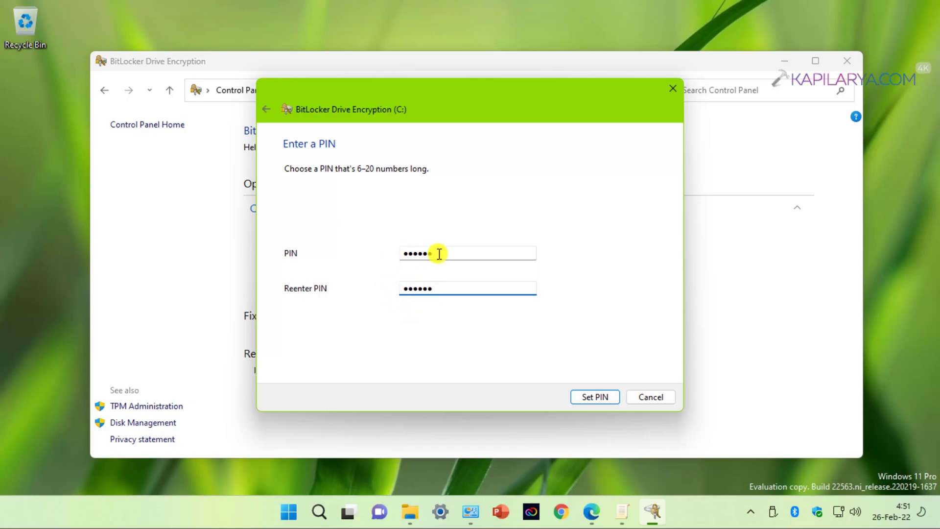
pyautogui.click(576, 395)
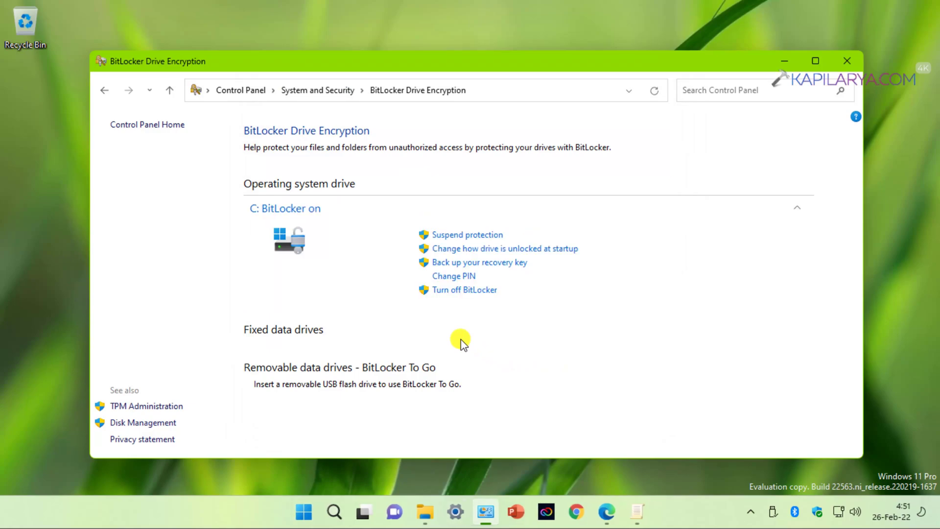
pyautogui.click(460, 277)
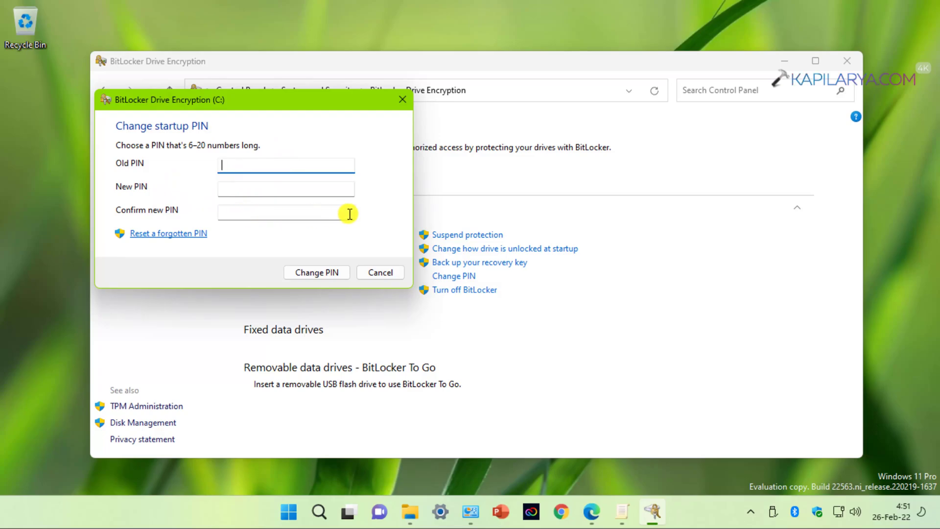
pyautogui.click(371, 272)
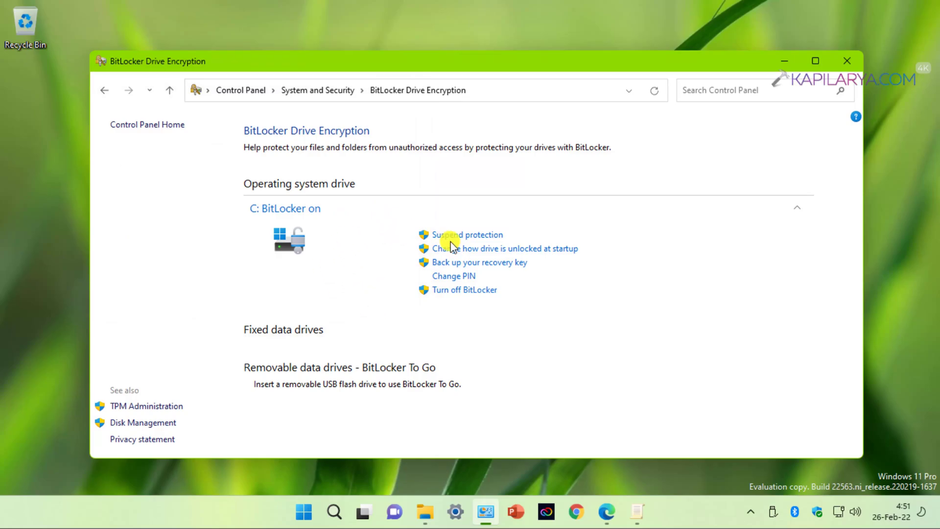
# - Minimize the BitLocker window and restart the PC from the Start button's power menu
pyautogui.click(783, 61)
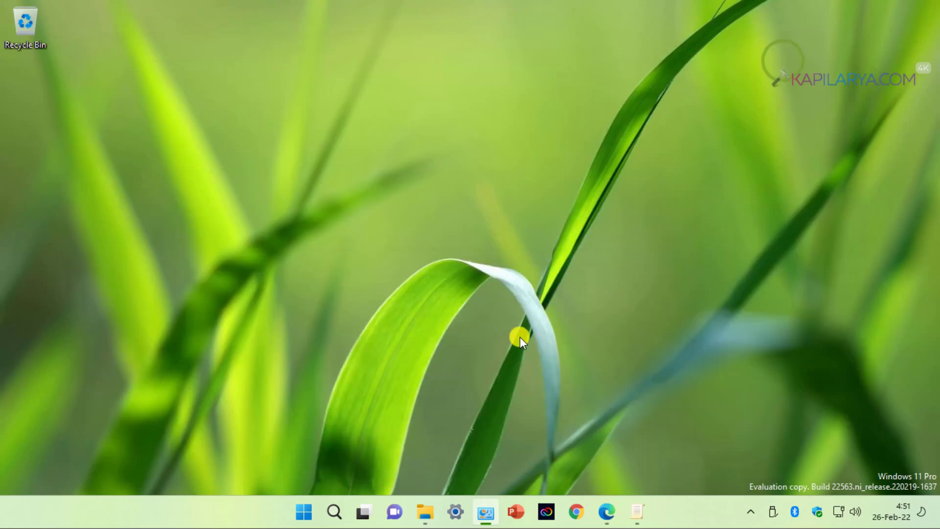
pyautogui.rightClick(304, 512)
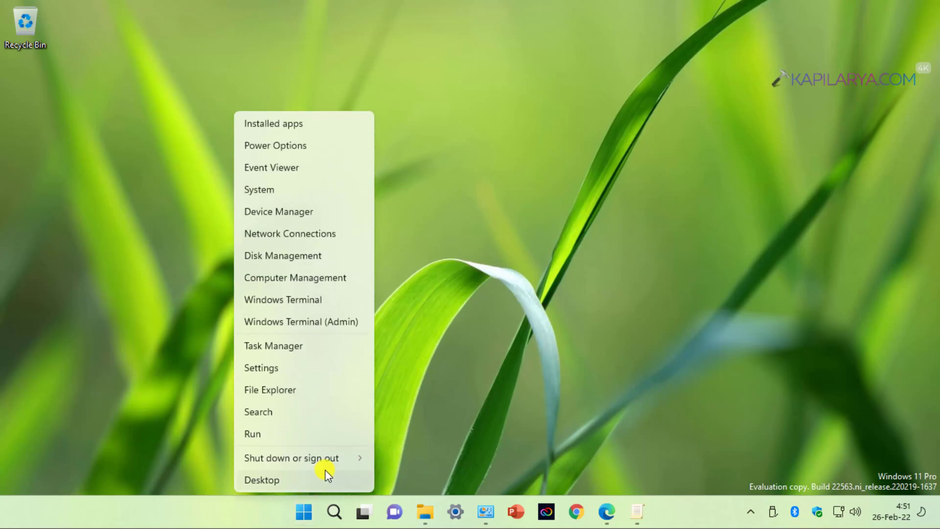
pyautogui.moveTo(336, 462)
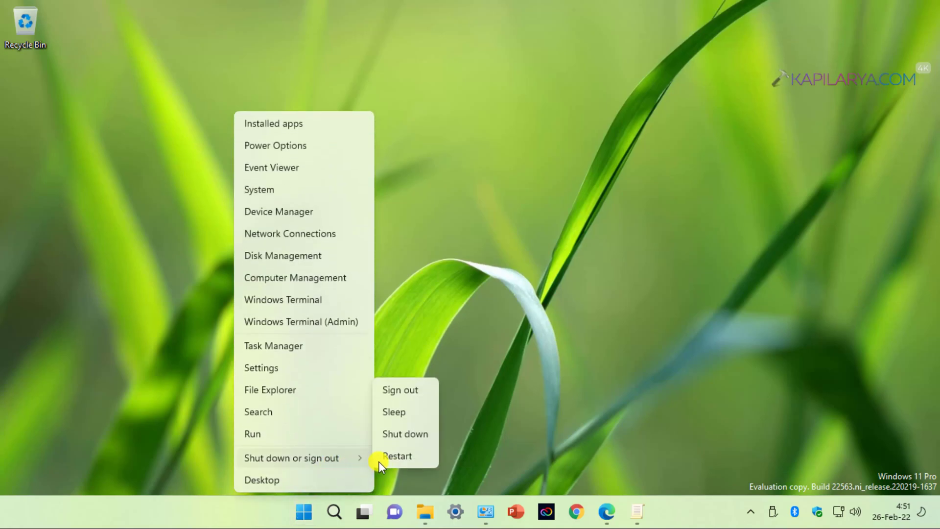
pyautogui.click(415, 454)
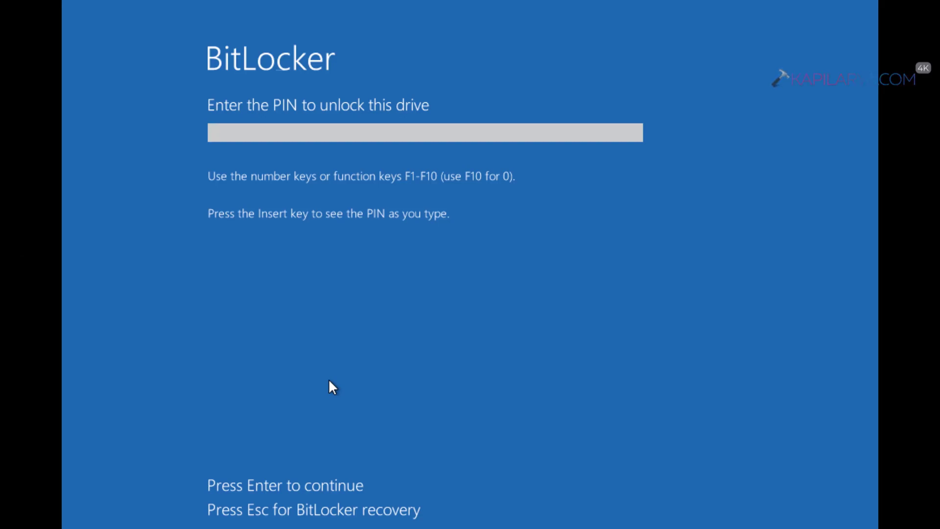
# - Enter the startup PIN at the BitLocker pre-boot screen to boot Windows
pyautogui.click(632, 323)
pyautogui.write('1')
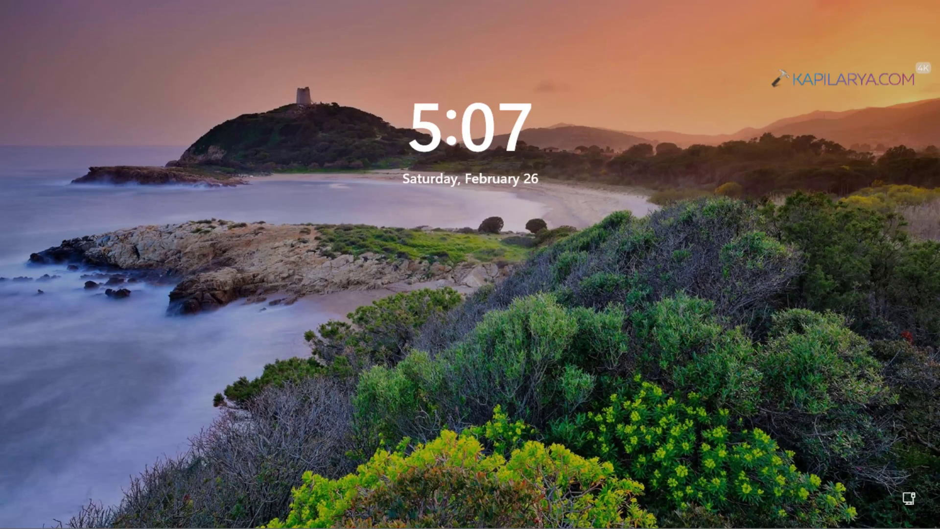
# - Dismiss the lock screen and sign in to Windows with the account PIN
pyautogui.click(51, 309)
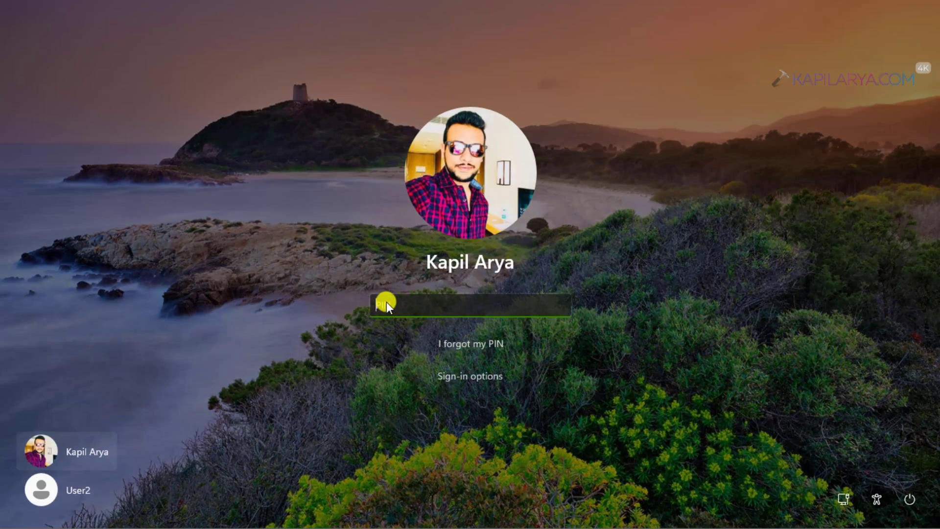
pyautogui.write('1234')
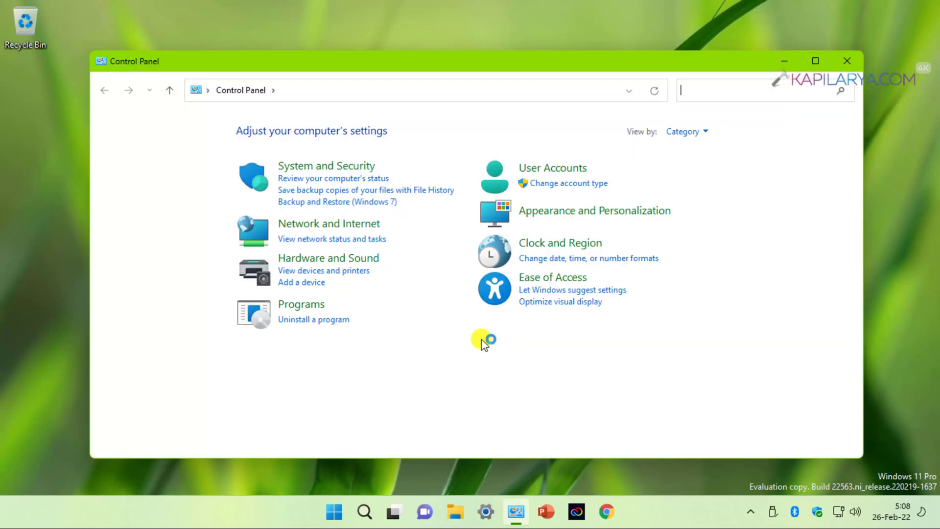
# - Search Control Panel for 'bitlocker' and open the Manage BitLocker page for drive C:
pyautogui.click(698, 90)
pyautogui.write('b')
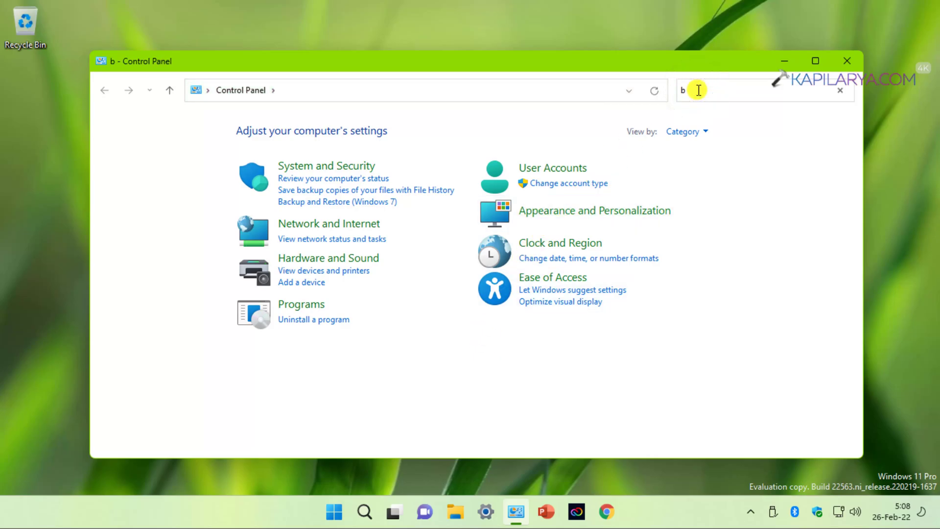
pyautogui.write('itlocker')
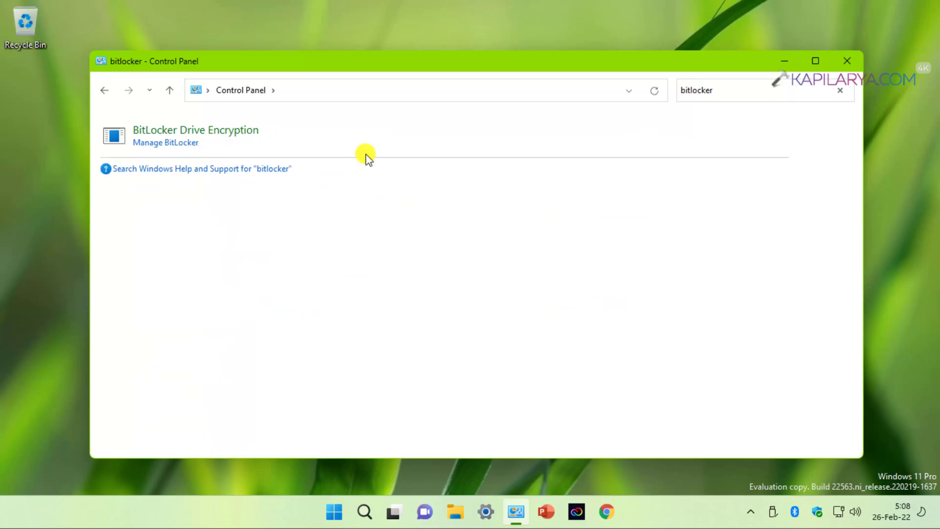
pyautogui.click(155, 145)
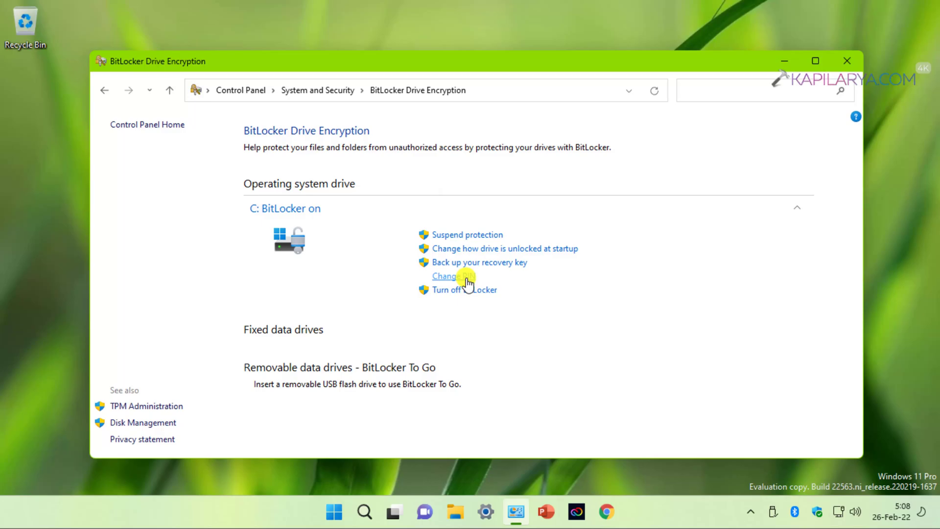
# - Change drive C:'s startup unlock from PIN to automatic unlock, approving the UAC prompt
pyautogui.click(483, 251)
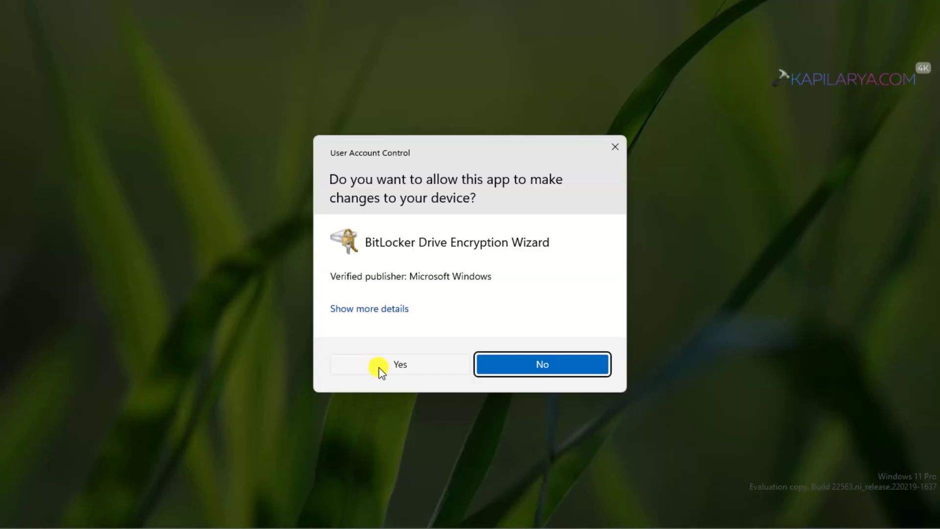
pyautogui.click(378, 367)
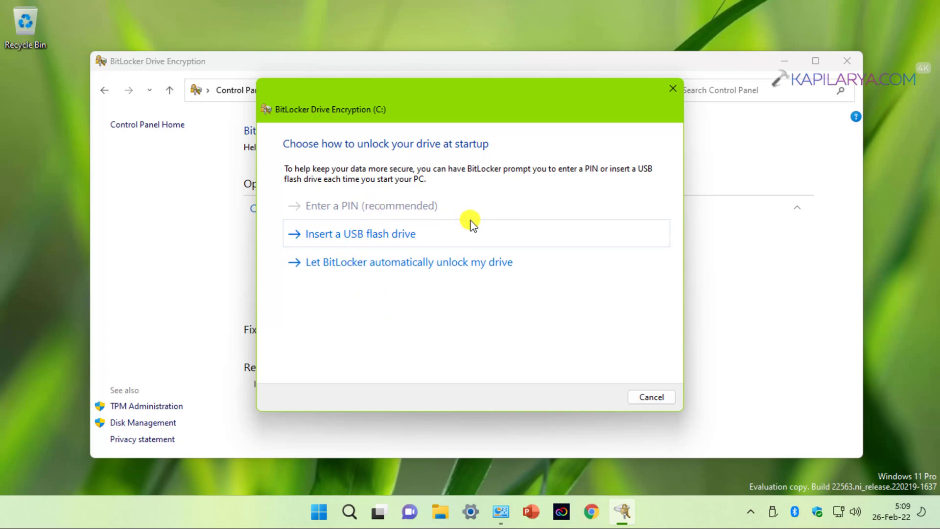
pyautogui.click(470, 268)
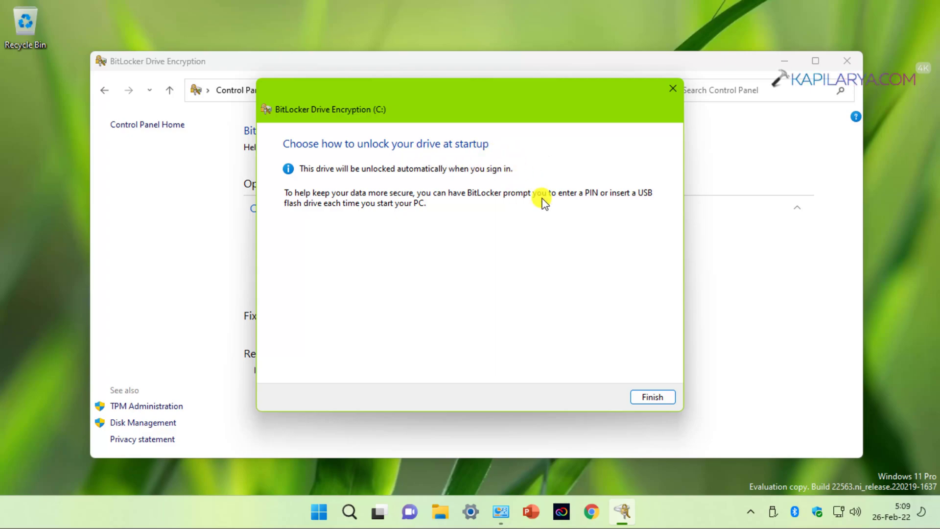
pyautogui.click(641, 394)
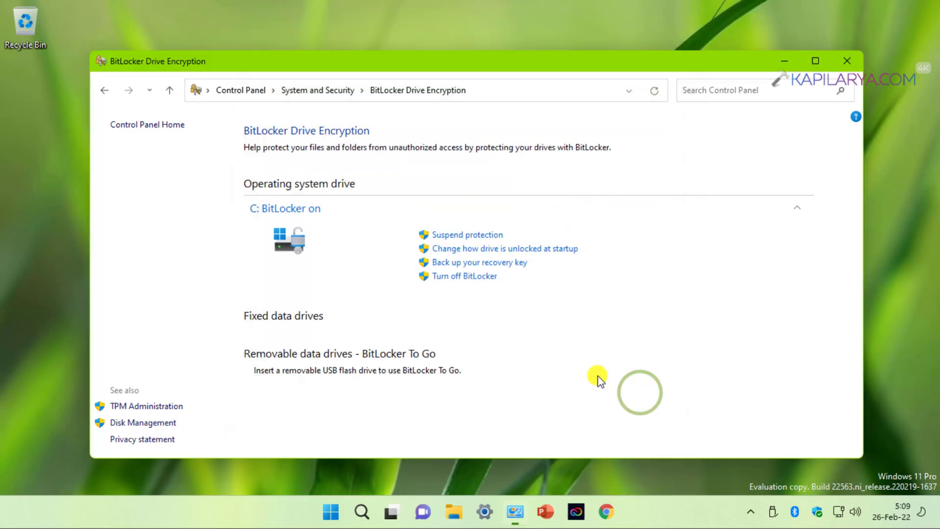